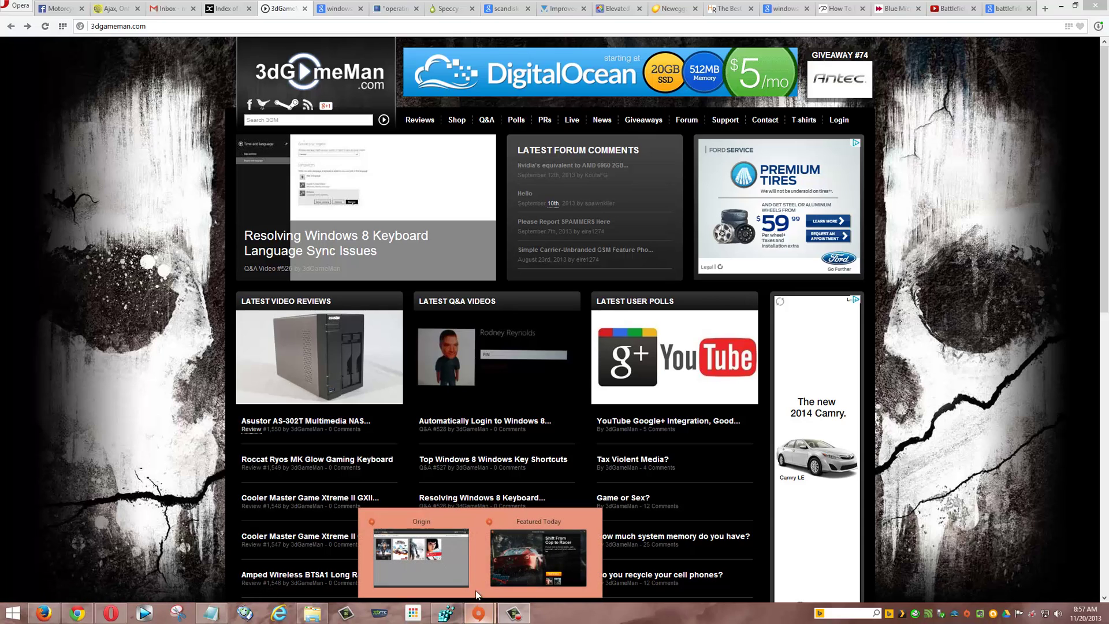
- Bring the Origin My Games library with Battlefield 3 to the front
left_click(442, 566)
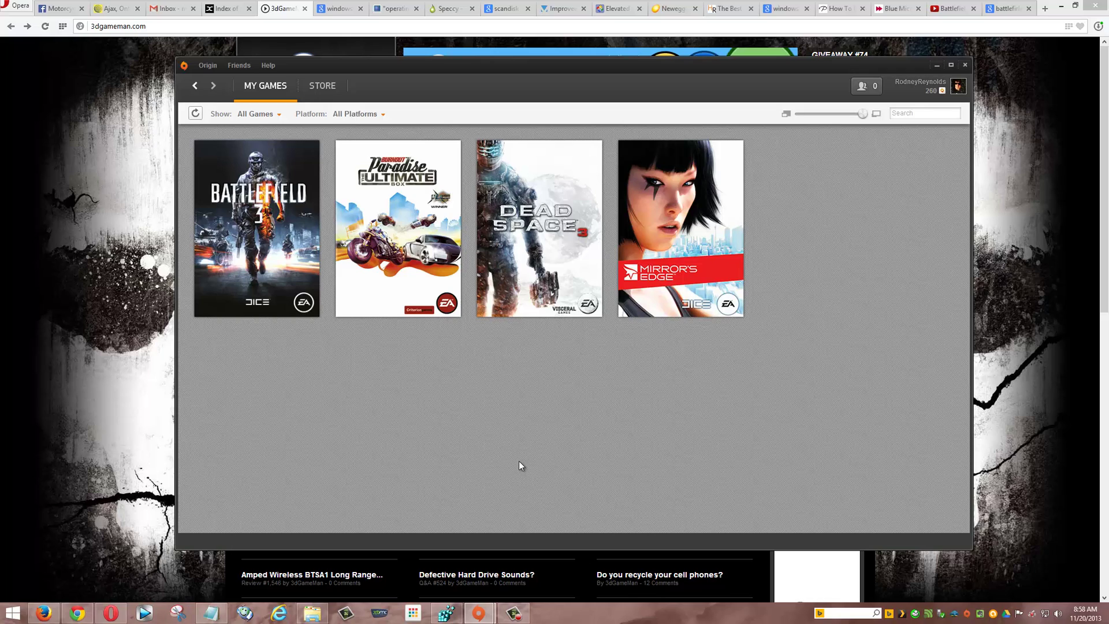
- Launch regedit.exe from Windows search, landing on the origin\shell key
key("super+s")
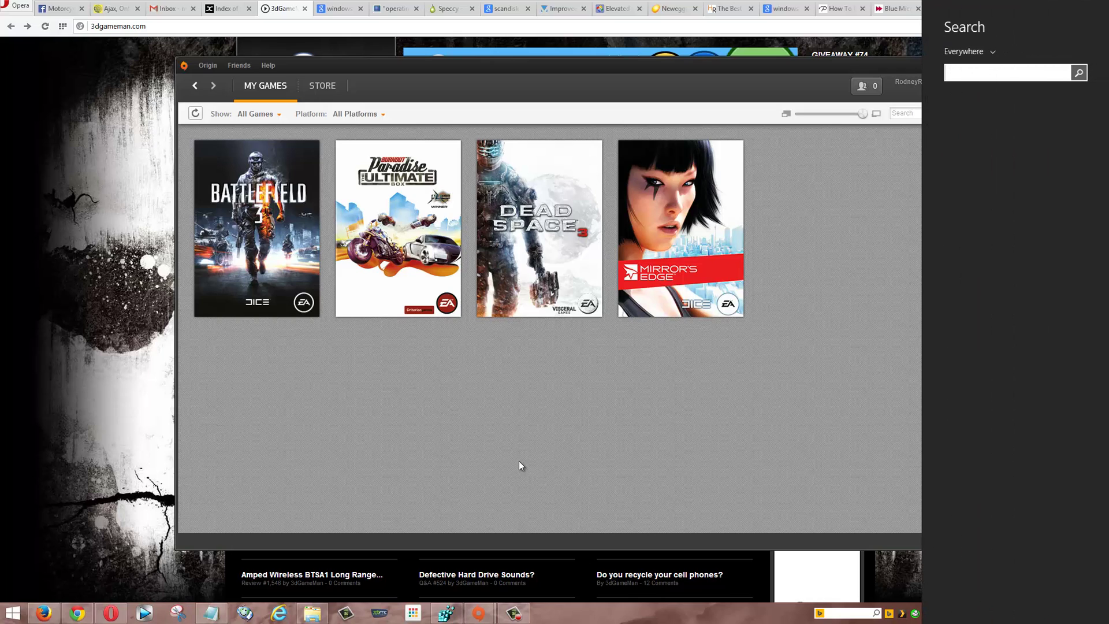
type("regedit.exe")
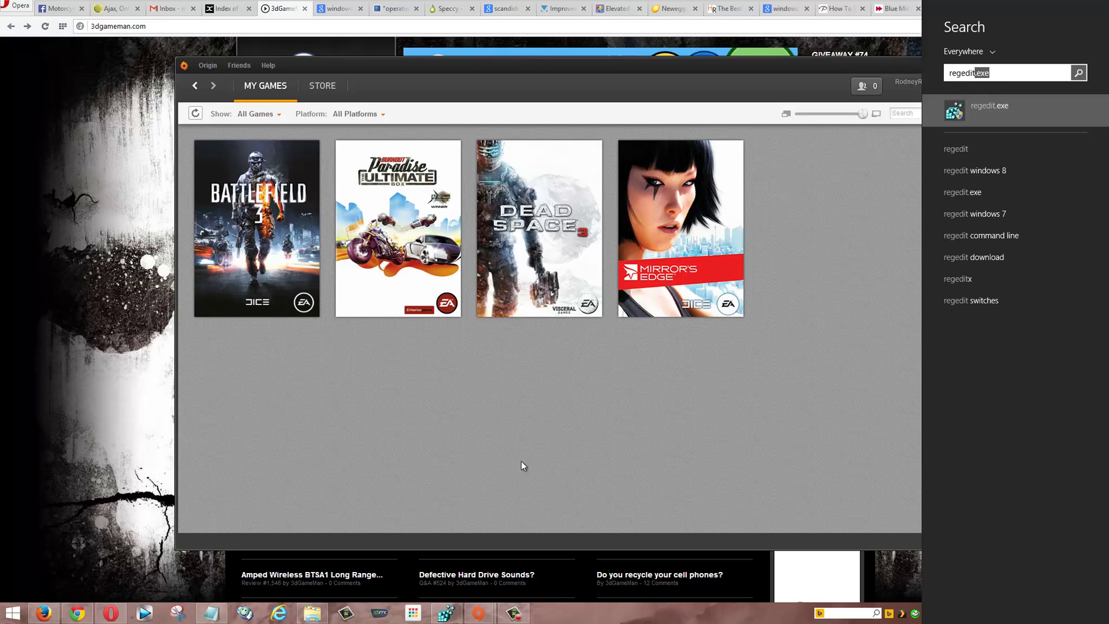
left_click(37, 511)
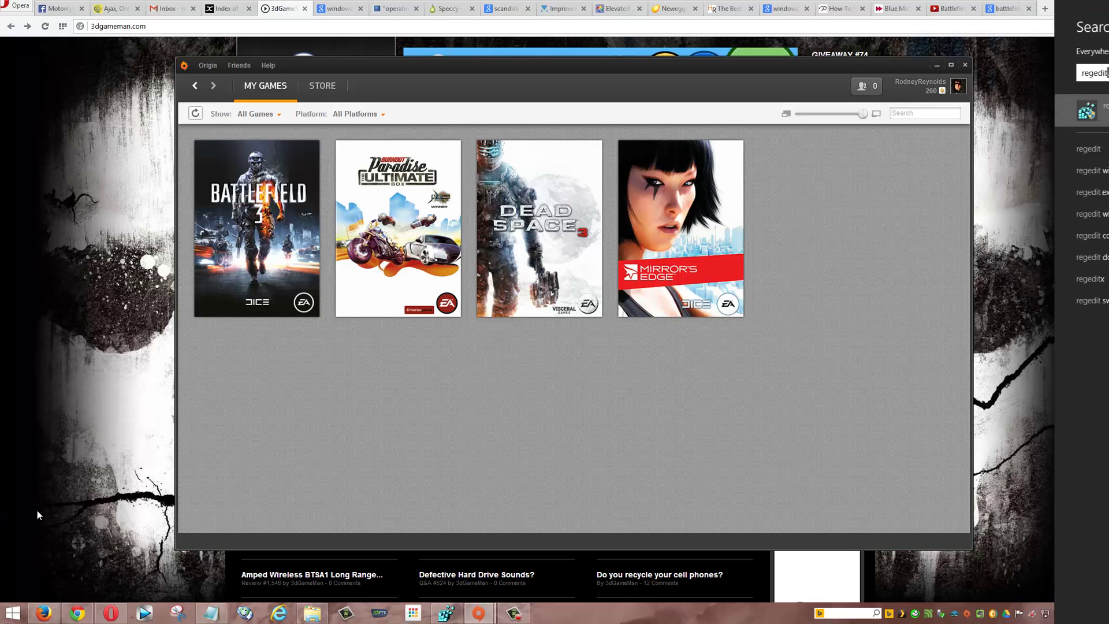
left_click(16, 614)
mouse_move(43, 614)
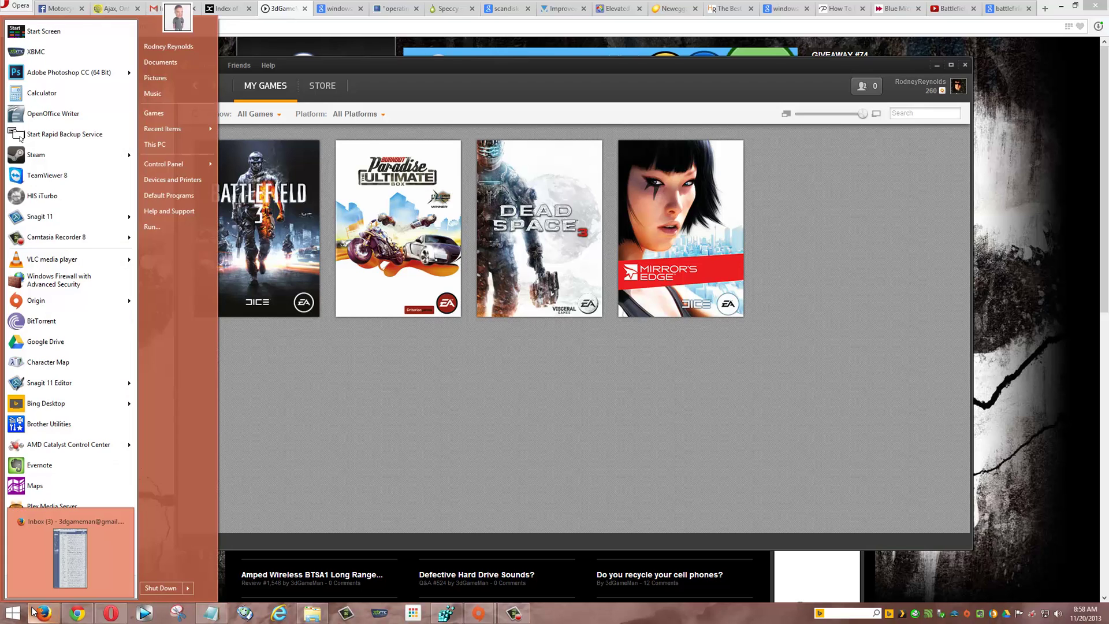
type("regedit")
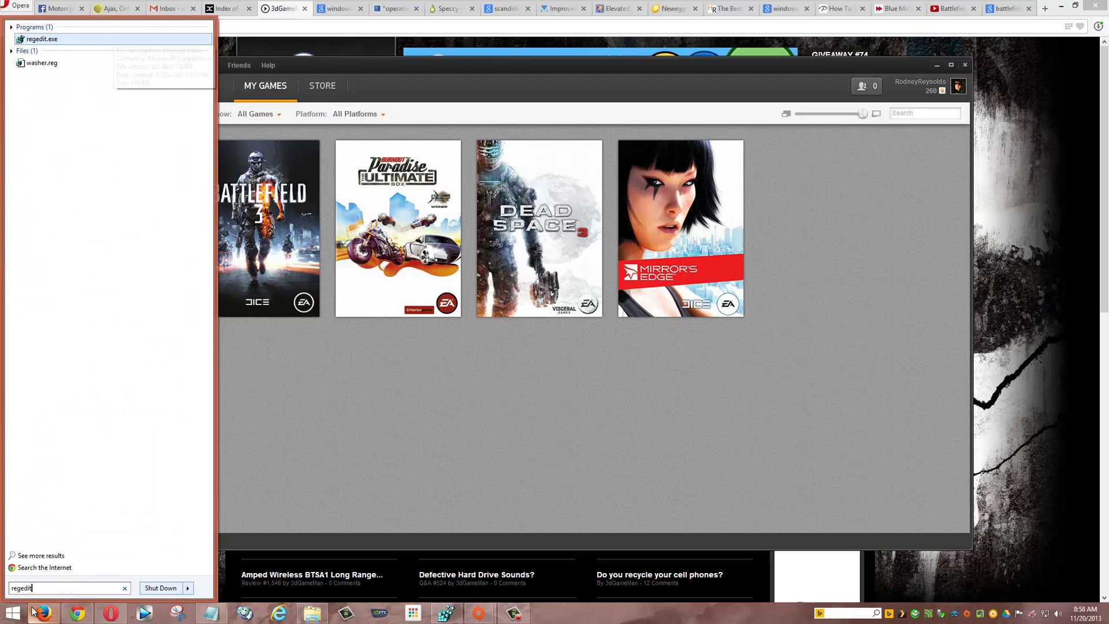
key("Return")
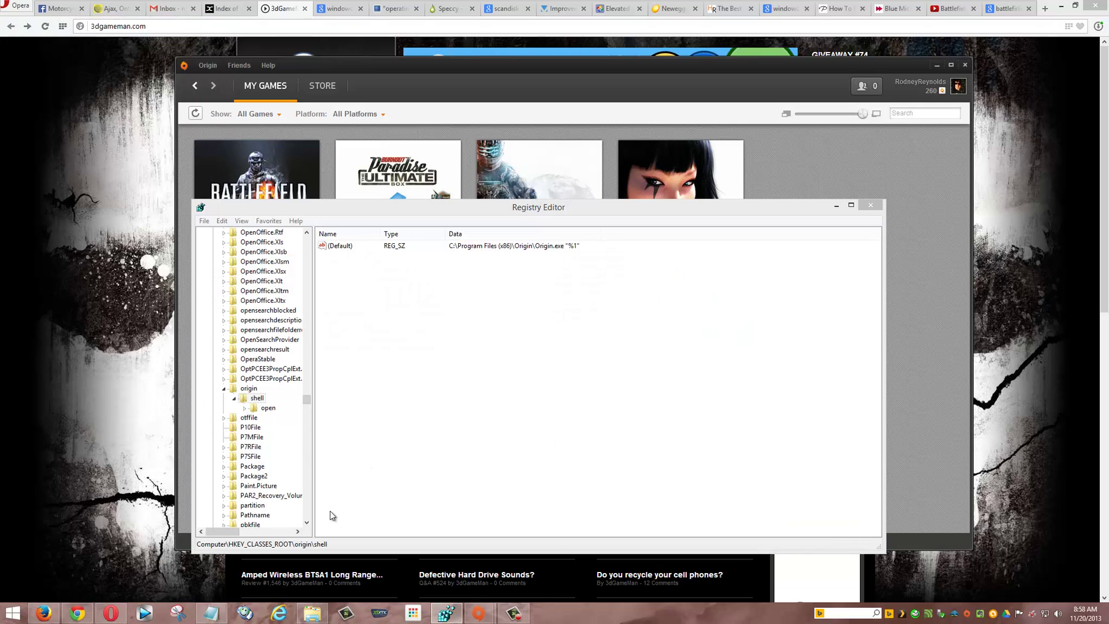
left_click(212, 611)
mouse_move(598, 213)
left_mouse_down()
mouse_move(272, 226)
mouse_move(598, 212)
left_mouse_up()
left_click(272, 226)
left_click(544, 213)
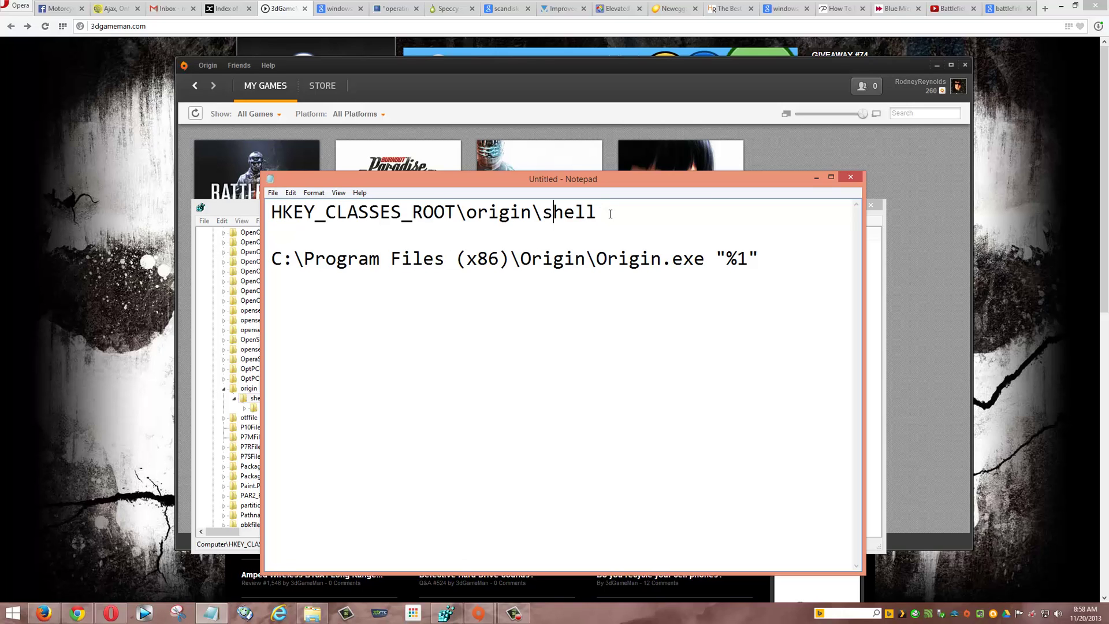
left_click(610, 213)
left_click_drag(761, 258, 272, 259)
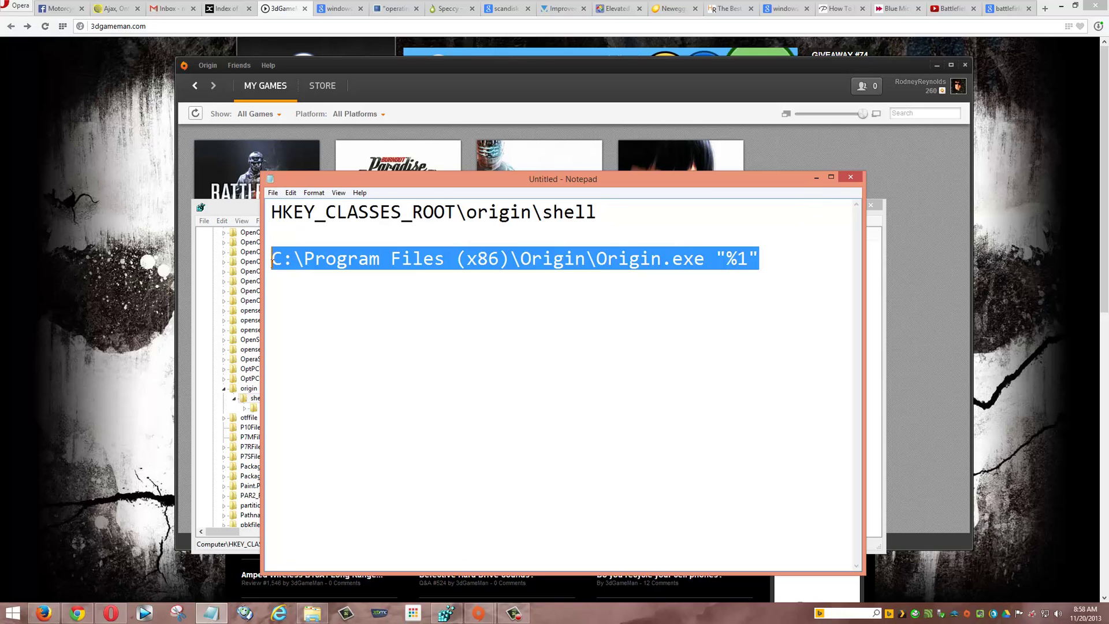
- Open the origin\shell (Default) value via Modify with the caret at the end of its data
left_click(816, 177)
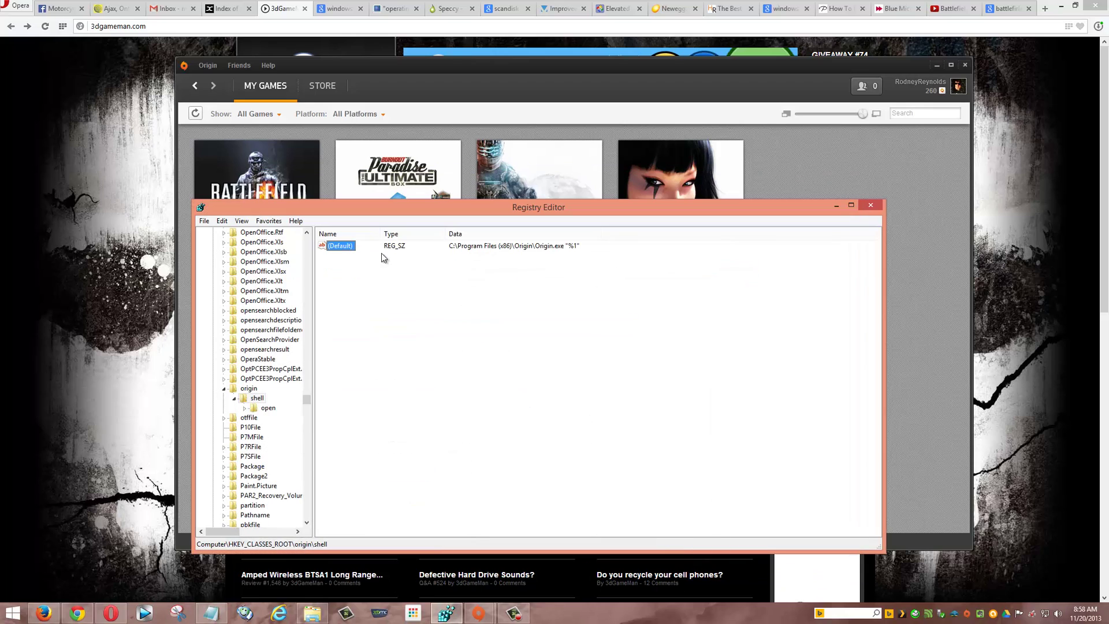
double_click(340, 248)
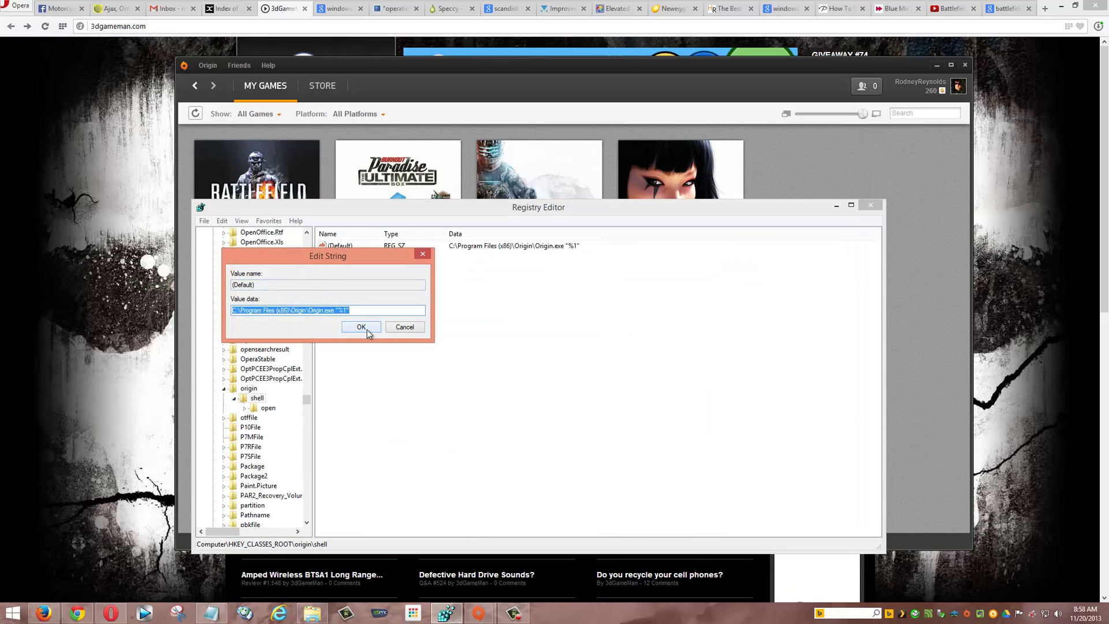
left_click(404, 327)
right_click(343, 247)
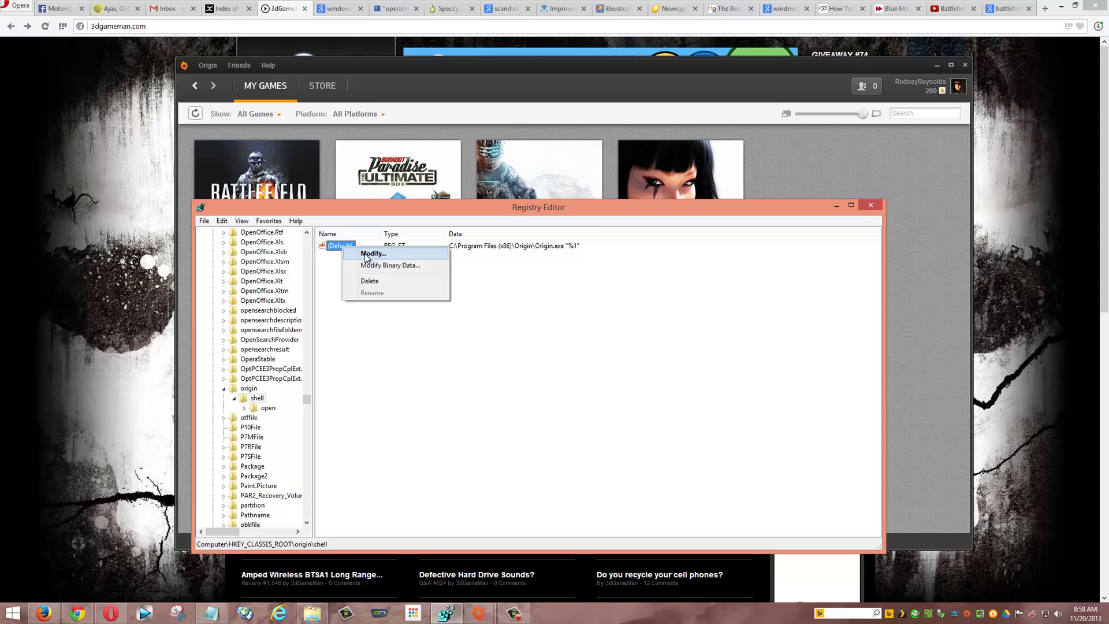
left_click(368, 258)
left_click(379, 311)
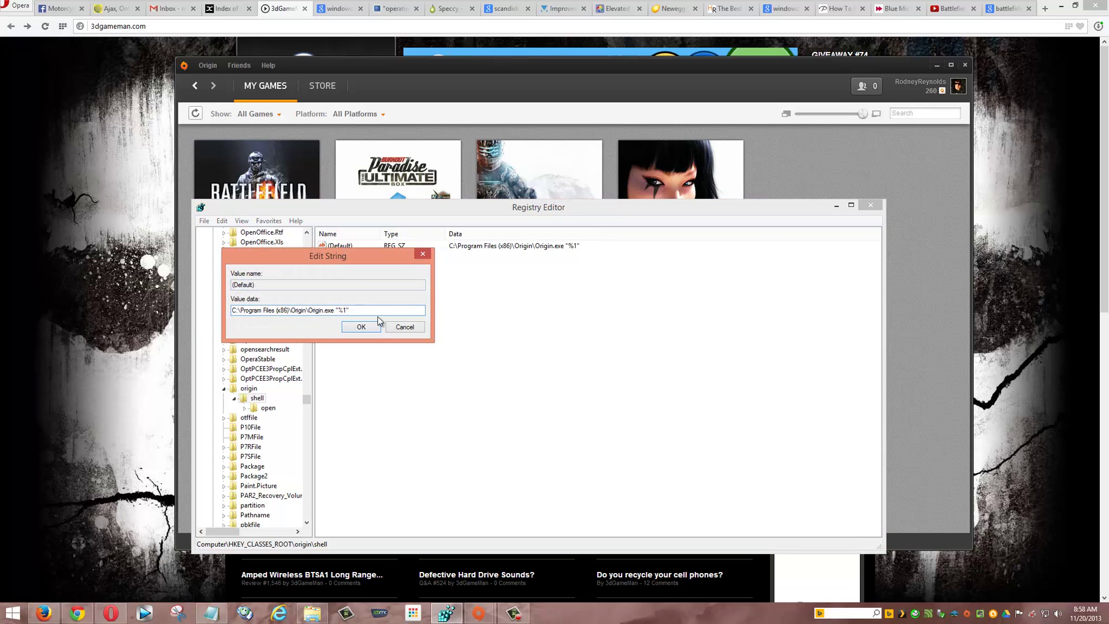
- Check the origin\shell key and C:\Program Files (x86)\Origin\Origin.exe path against the Notepad notes
left_click(211, 613)
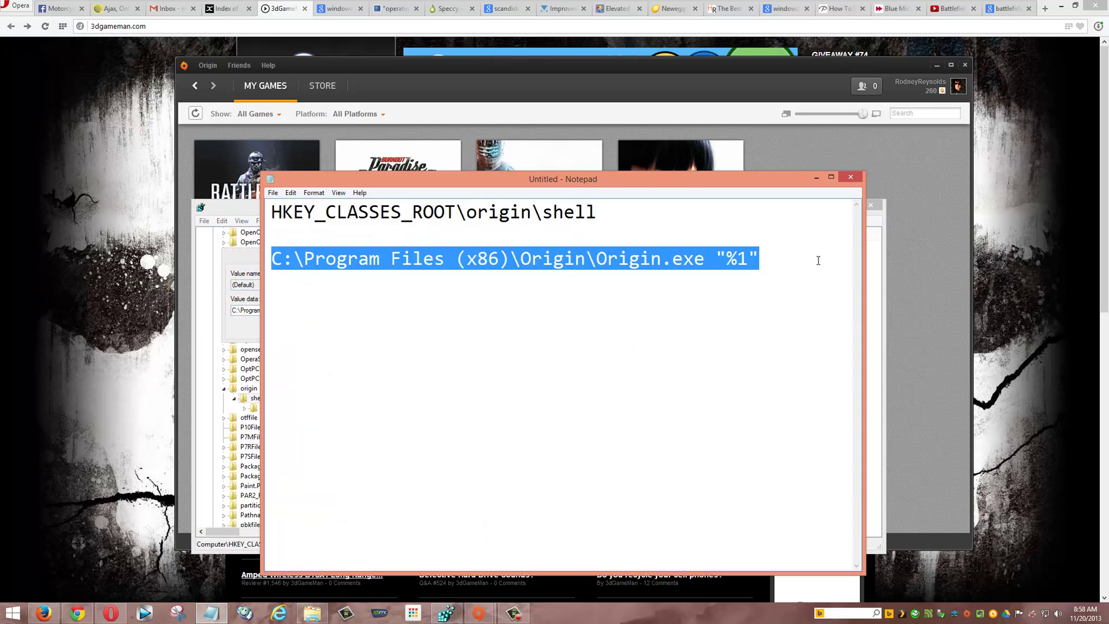
left_click(785, 257)
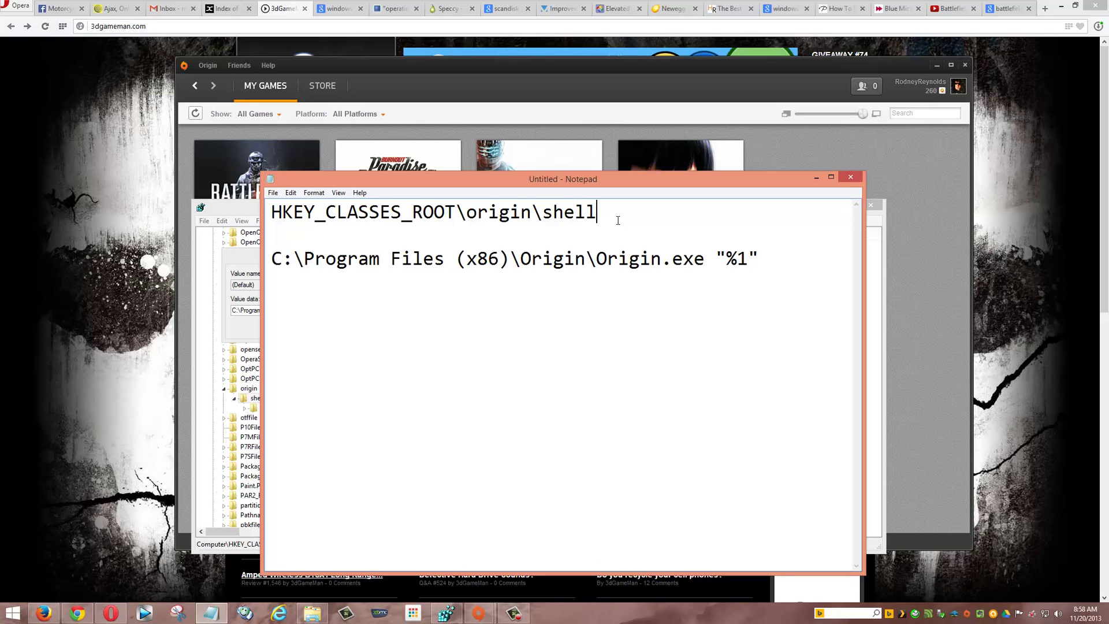
left_click_drag(607, 211, 222, 210)
left_click(640, 258)
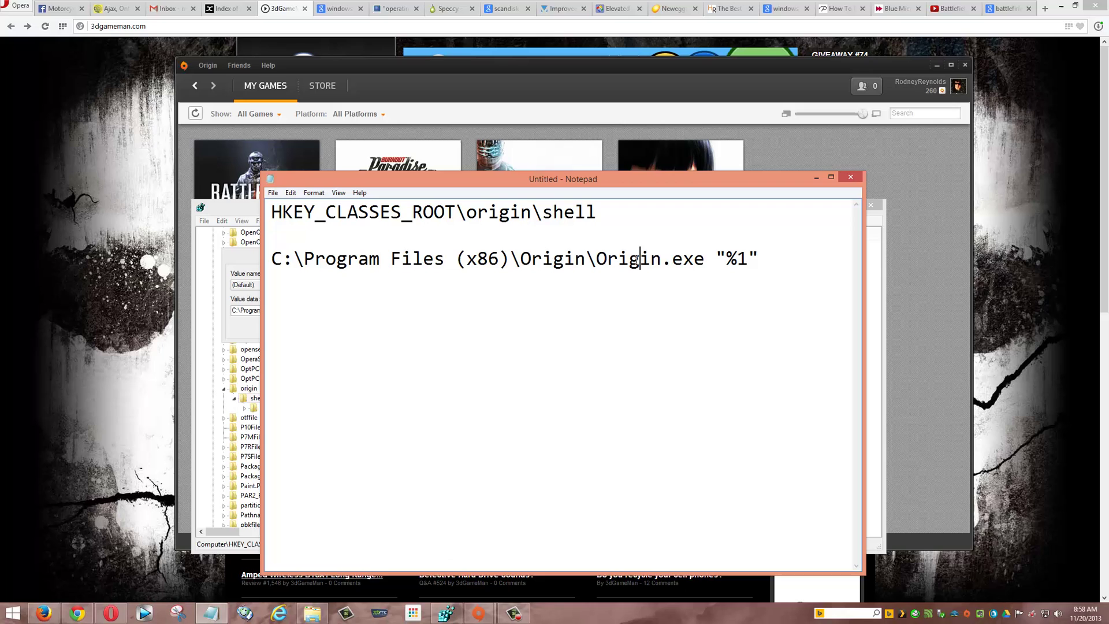
left_click_drag(761, 259, 228, 260)
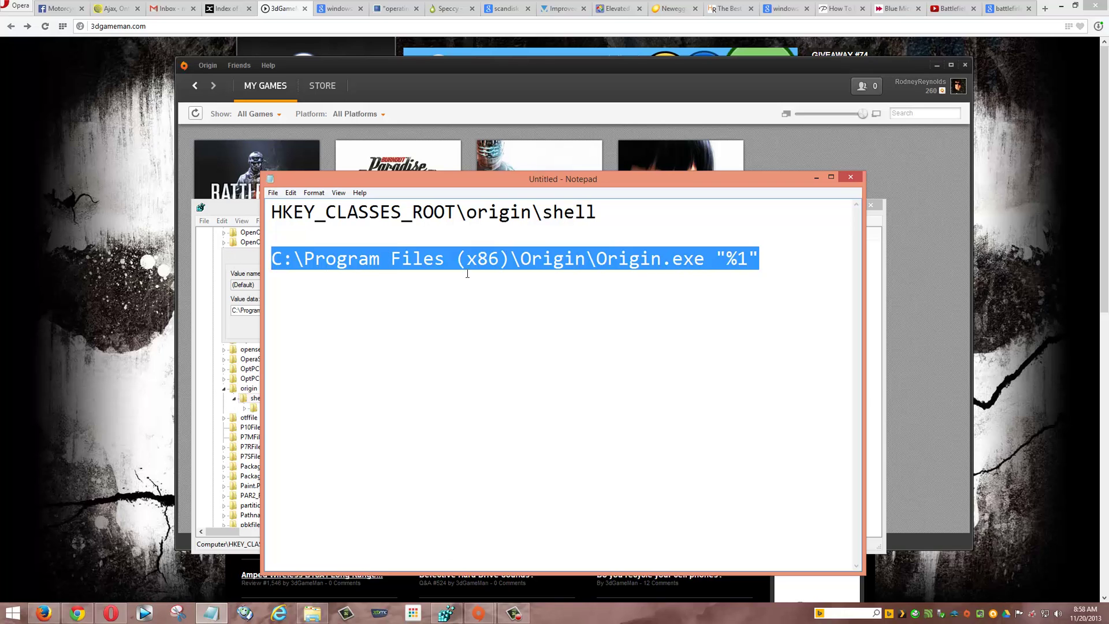
left_click_drag(510, 260, 271, 259)
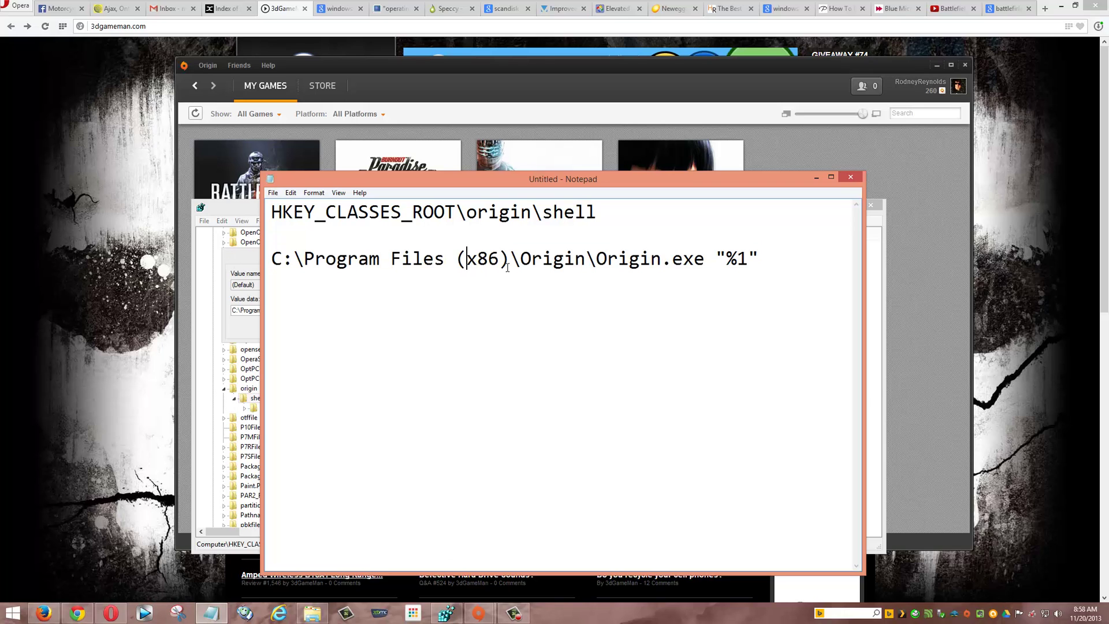
left_click(660, 260)
left_click_drag(597, 259, 271, 258)
left_click(556, 260)
- Confirm the default value data as the Origin.exe "%1" path
left_click(816, 178)
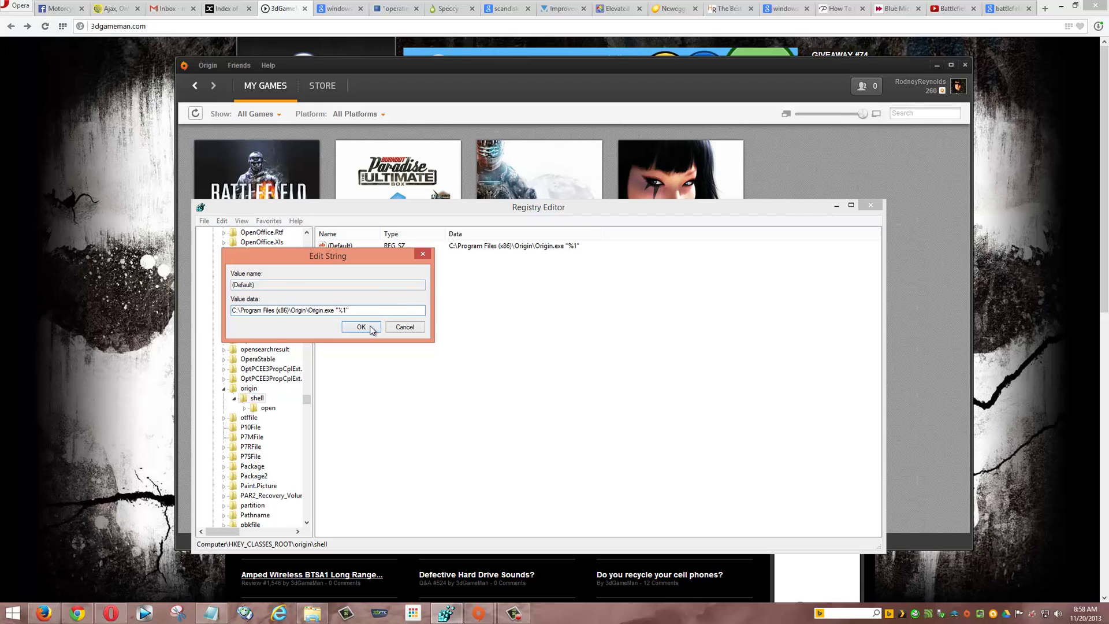
left_click(370, 329)
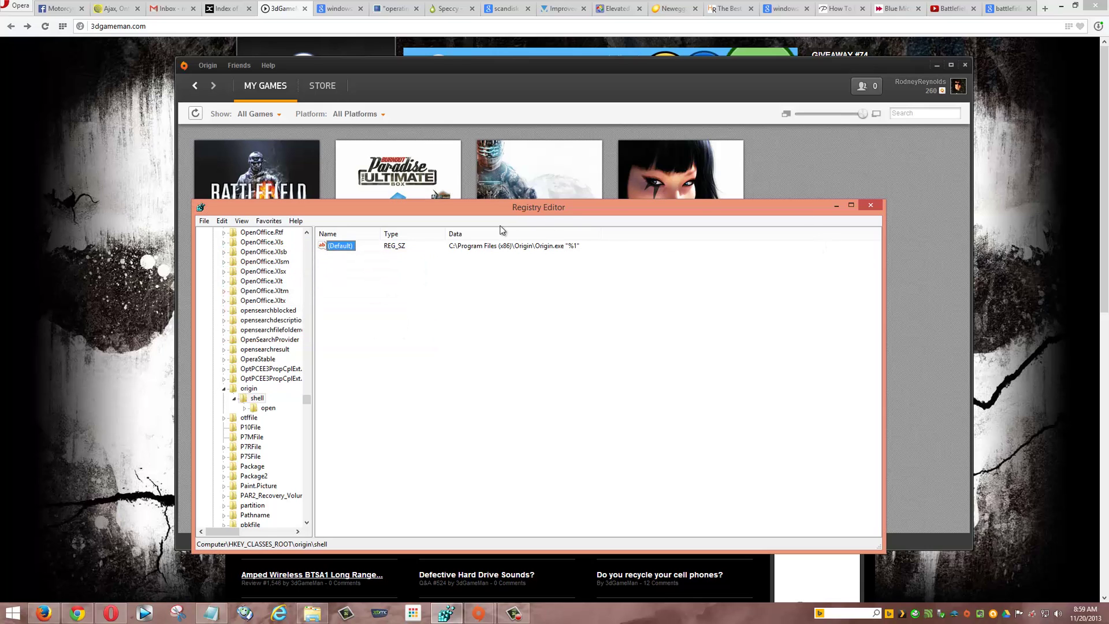
- Minimize Registry Editor so the Origin game library shows again
left_click(837, 206)
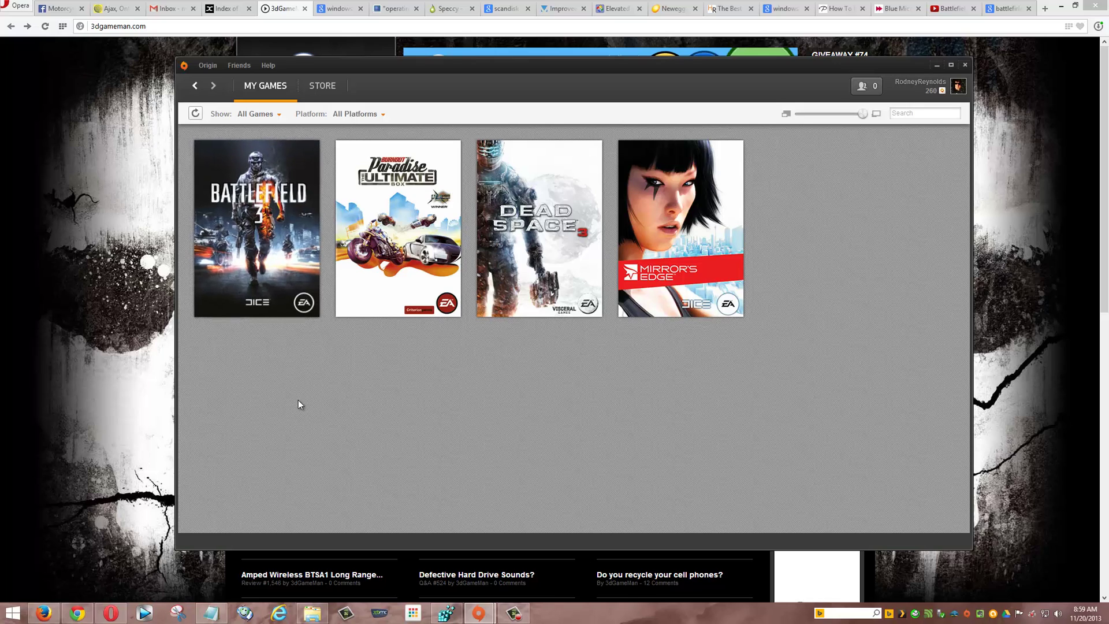
- Minimize Origin to reveal the 3dgameman.com homepage in Opera
left_click(939, 65)
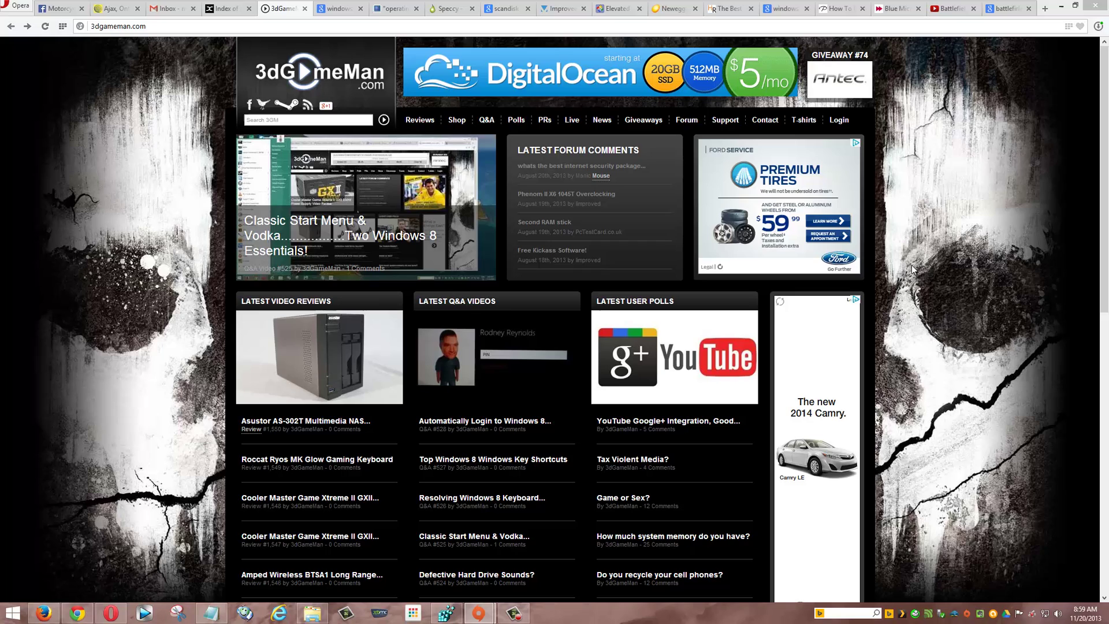